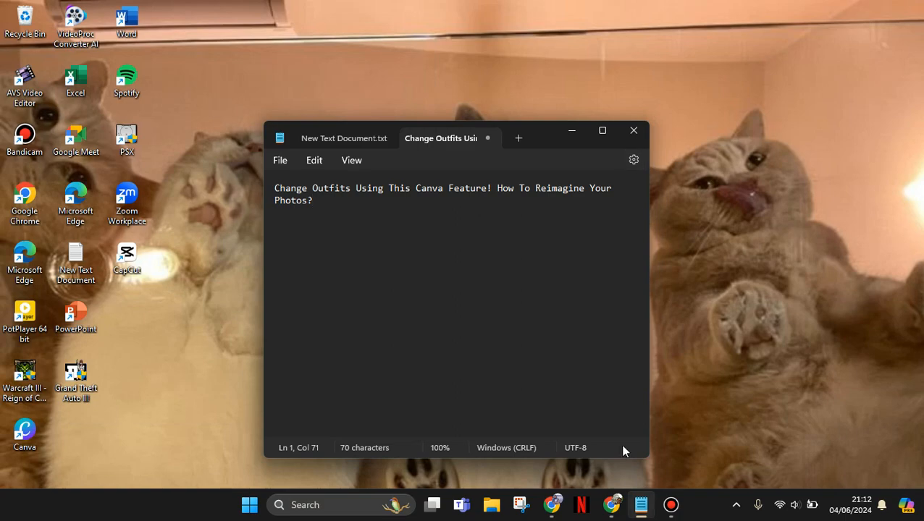
Switch to Canva in Chrome and create a new blank Doc design, removing the stray slash from the page.
{"action": "left_click", "coordinate": [555, 504]}
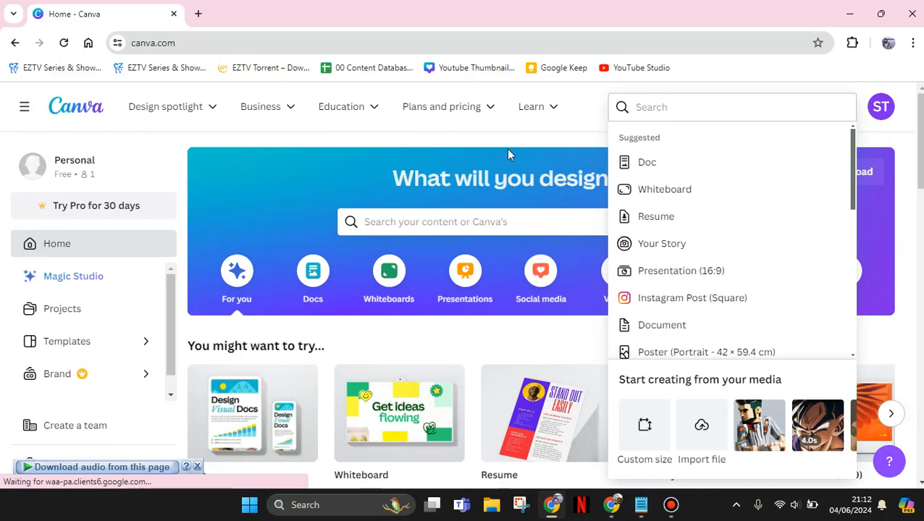
{"action": "left_click", "coordinate": [515, 138]}
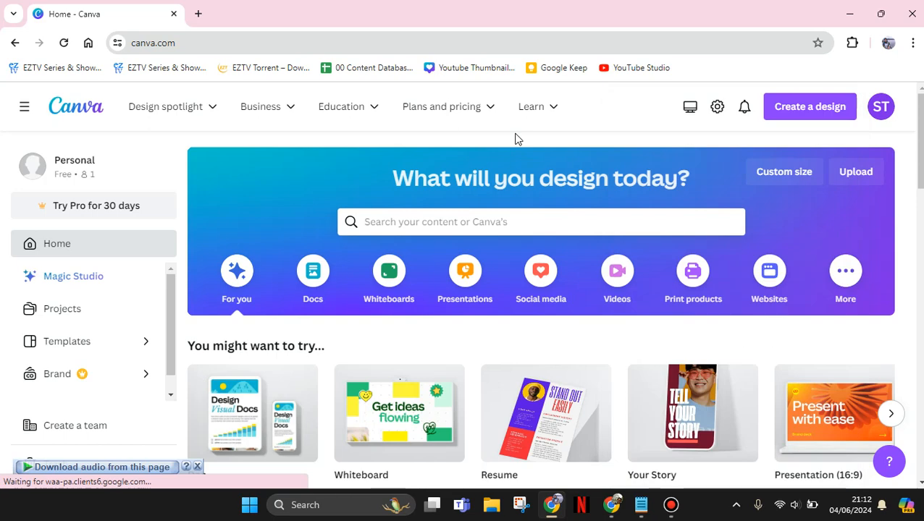
{"action": "left_click", "coordinate": [828, 107]}
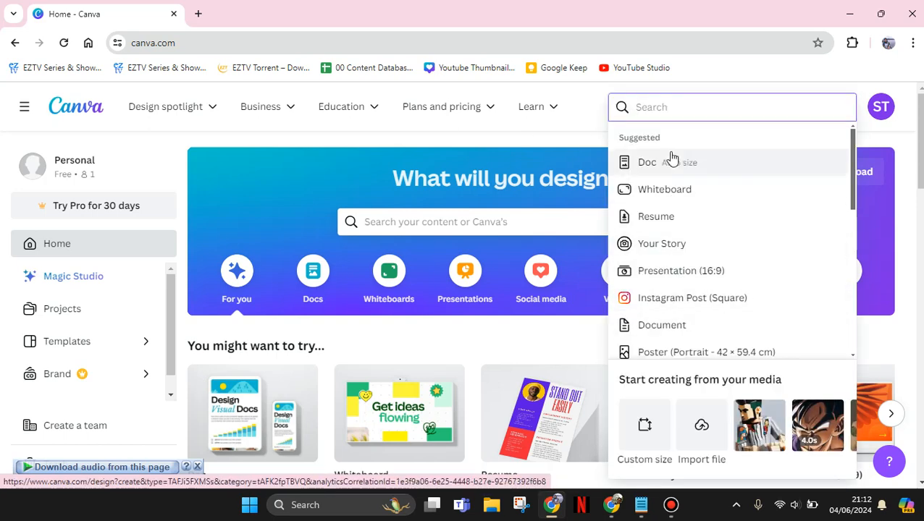
{"action": "scroll", "coordinate": [695, 333], "scroll_direction": "down", "scroll_amount": 5}
{"action": "scroll", "coordinate": [695, 333], "scroll_direction": "up", "scroll_amount": 5}
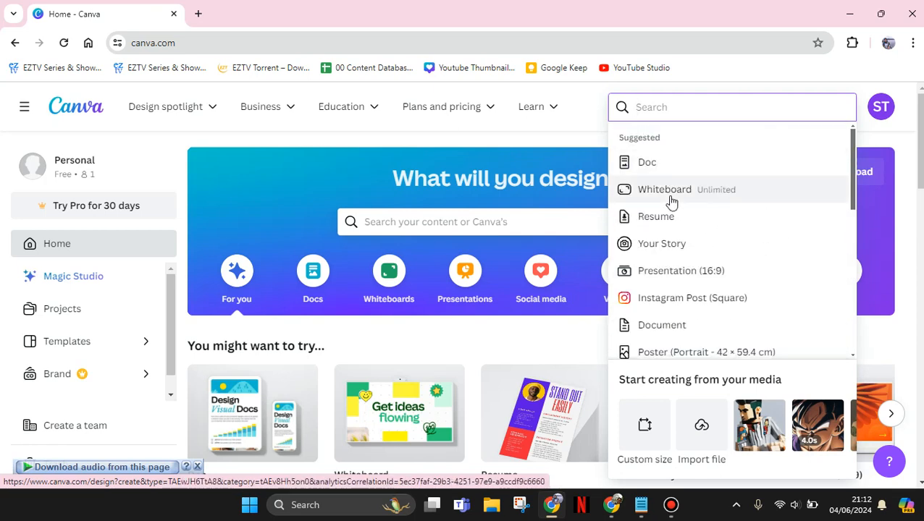
{"action": "left_click", "coordinate": [680, 277]}
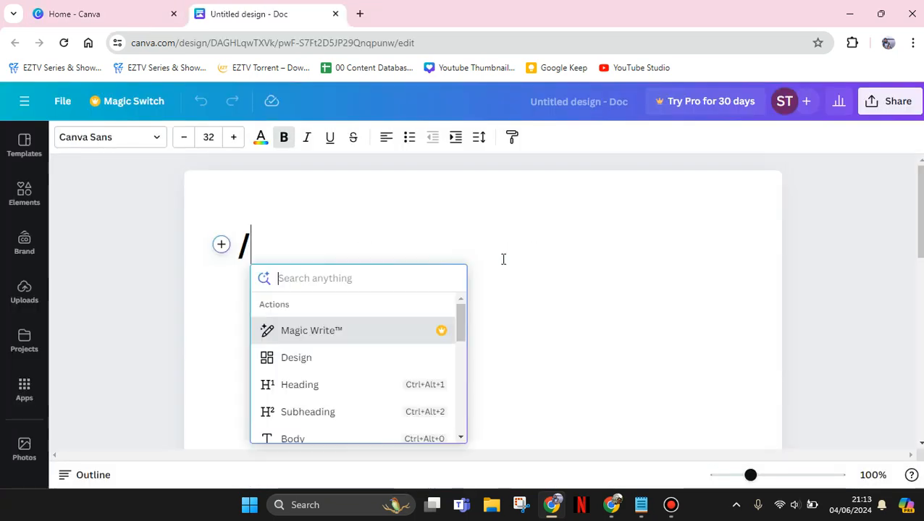
{"action": "left_click", "coordinate": [549, 281]}
{"action": "key", "text": "BackSpace"}
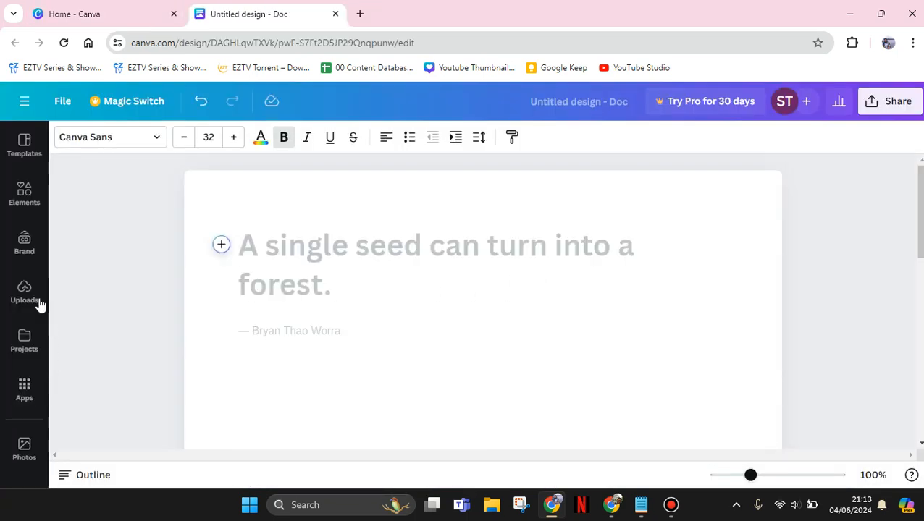
Open the stock photo library and enter "people" as the photo search term.
{"action": "left_click", "coordinate": [24, 450]}
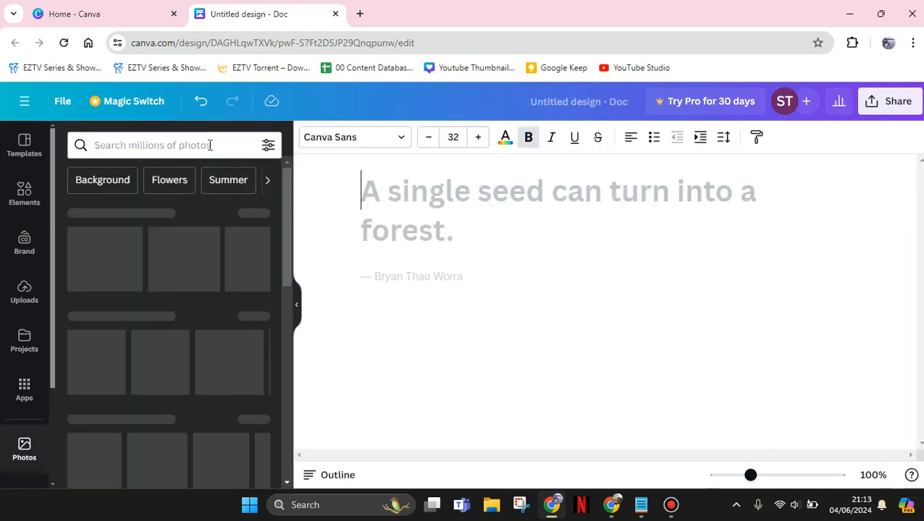
{"action": "left_click", "coordinate": [210, 145]}
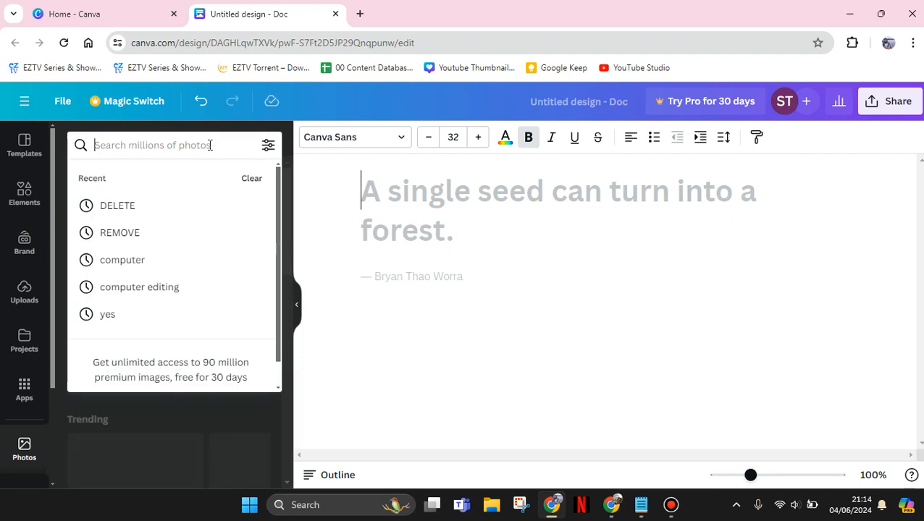
{"action": "type", "text": "pe"}
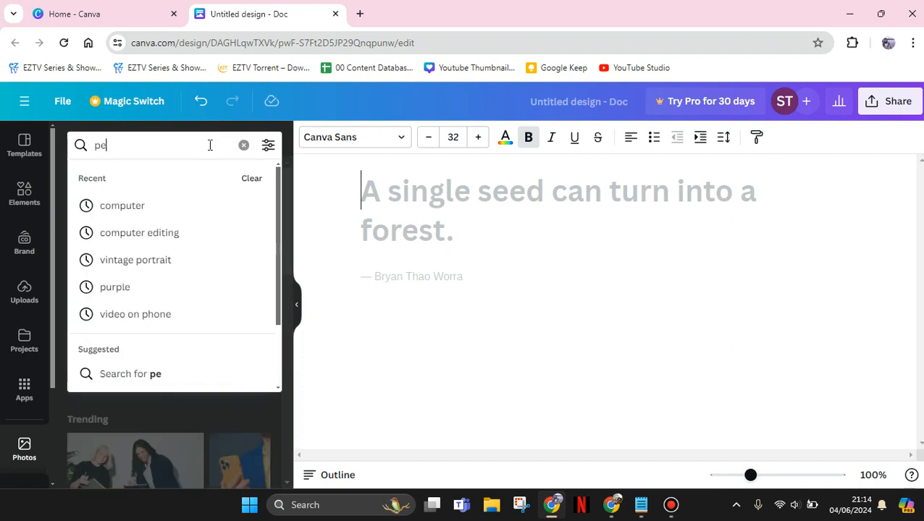
{"action": "type", "text": "ople"}
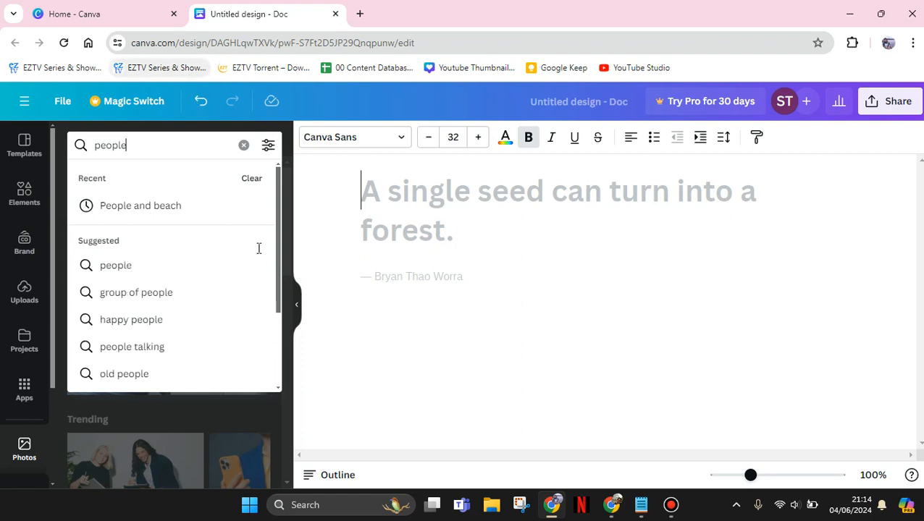
{"action": "left_click", "coordinate": [247, 419]}
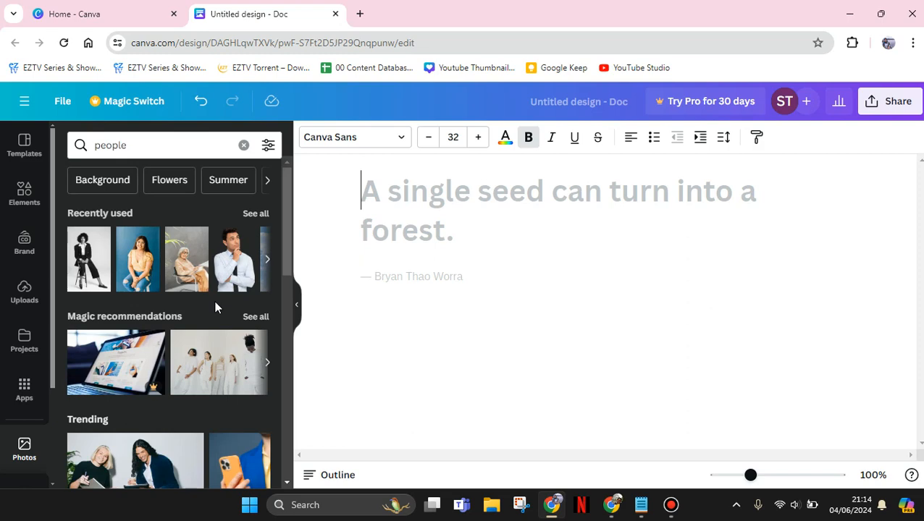
Insert the stock photo of the smiling man with a laptop on a white sofa into the document.
{"action": "scroll", "coordinate": [218, 297], "scroll_direction": "down", "scroll_amount": 4}
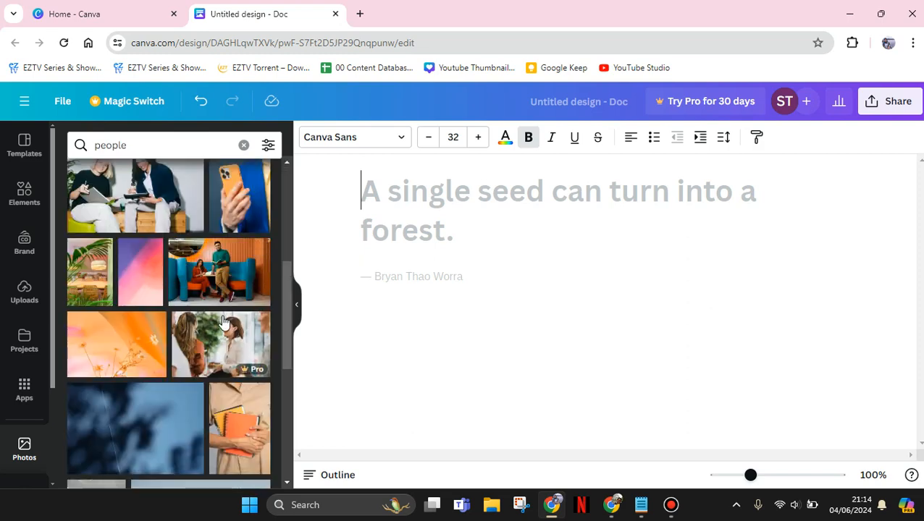
{"action": "scroll", "coordinate": [203, 336], "scroll_direction": "down", "scroll_amount": 1}
{"action": "scroll", "coordinate": [201, 333], "scroll_direction": "down", "scroll_amount": 4}
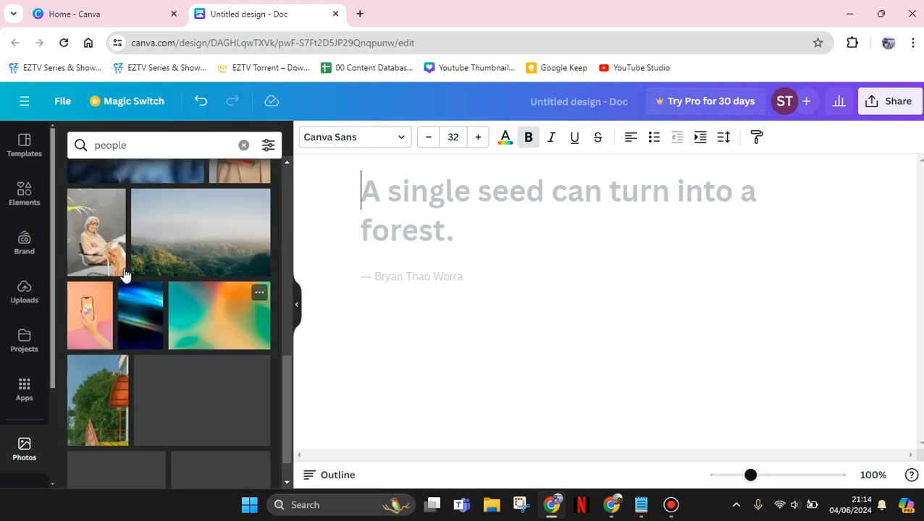
{"action": "scroll", "coordinate": [201, 316], "scroll_direction": "down", "scroll_amount": 4}
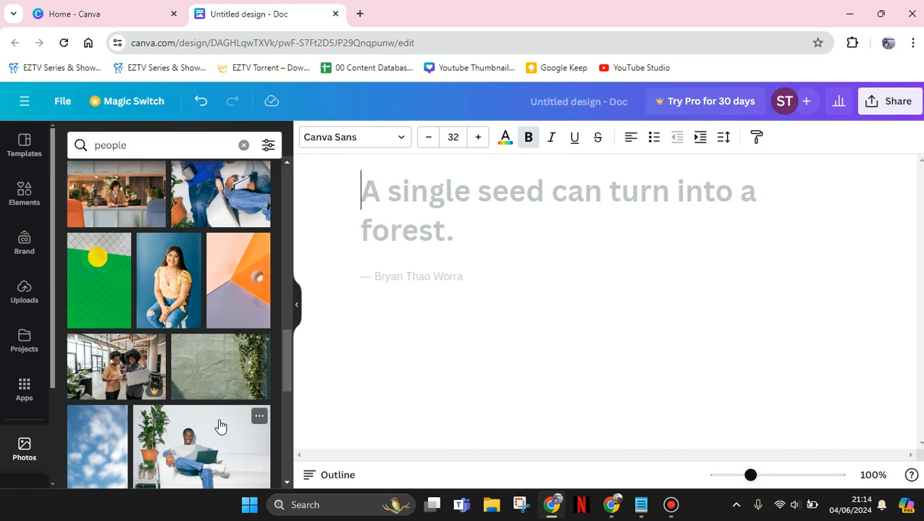
{"action": "left_click", "coordinate": [219, 427]}
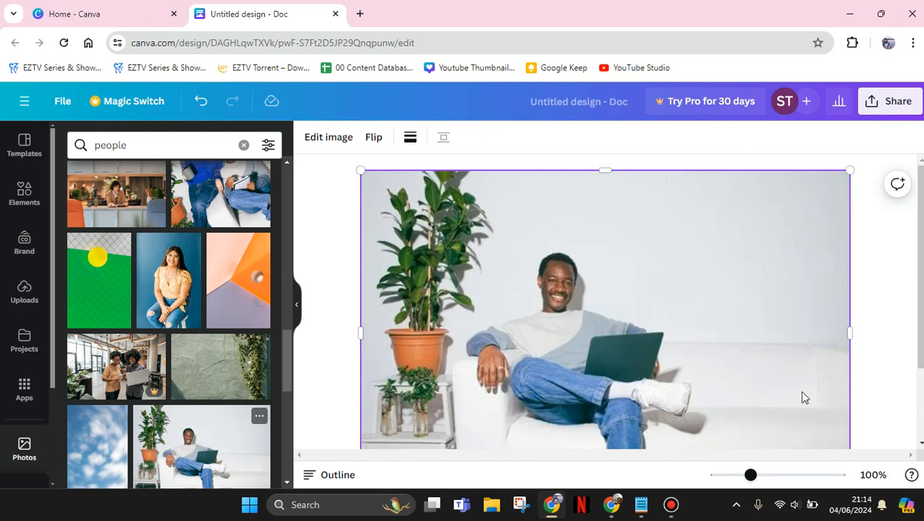
Shrink the inserted photo proportionally to about three quarters of its width and keep it selected.
{"action": "scroll", "coordinate": [860, 365], "scroll_direction": "down", "scroll_amount": 2}
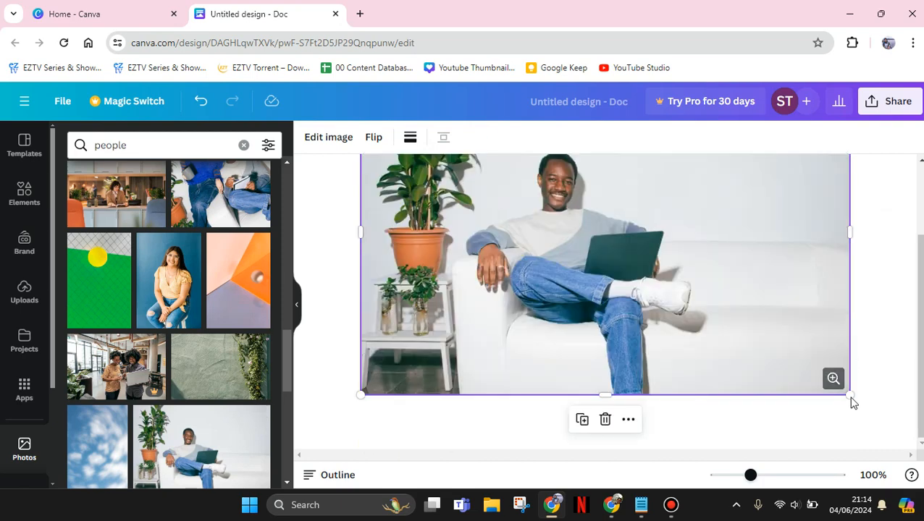
{"action": "left_click_drag", "start_coordinate": [850, 396], "coordinate": [778, 362]}
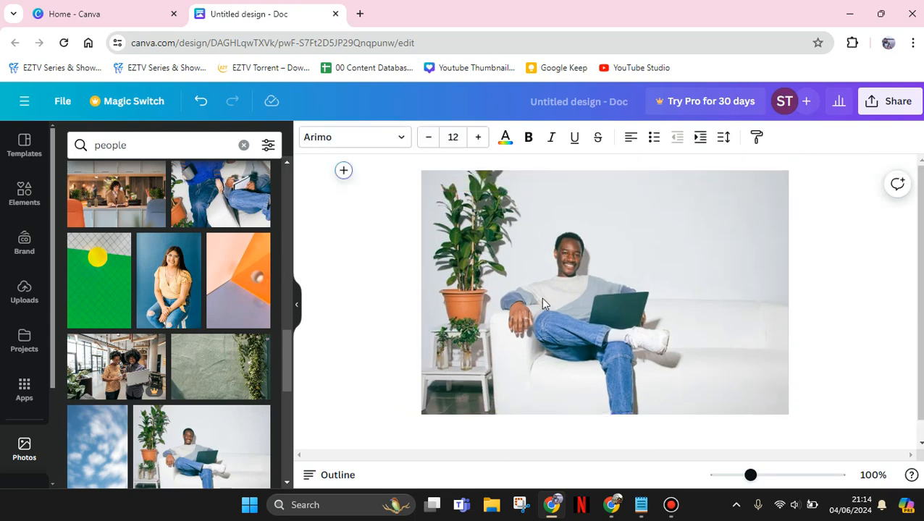
{"action": "right_click", "coordinate": [579, 289]}
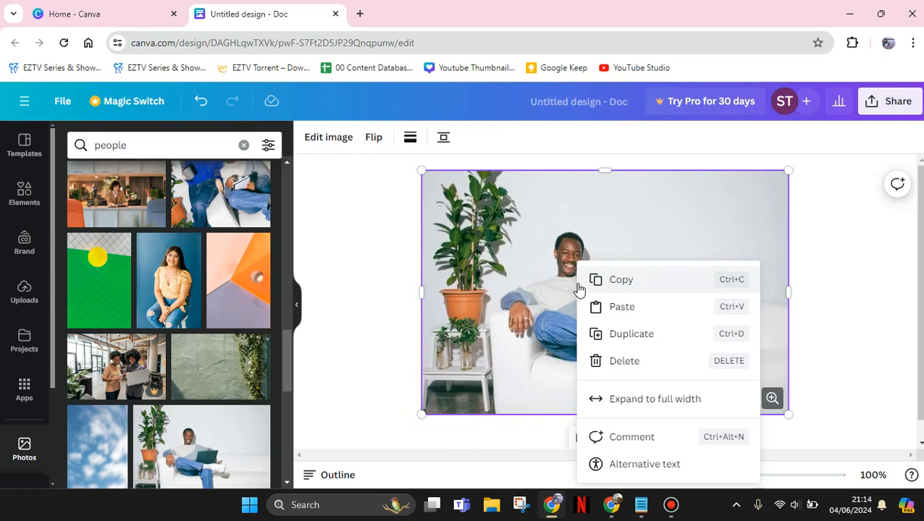
{"action": "left_click", "coordinate": [453, 248]}
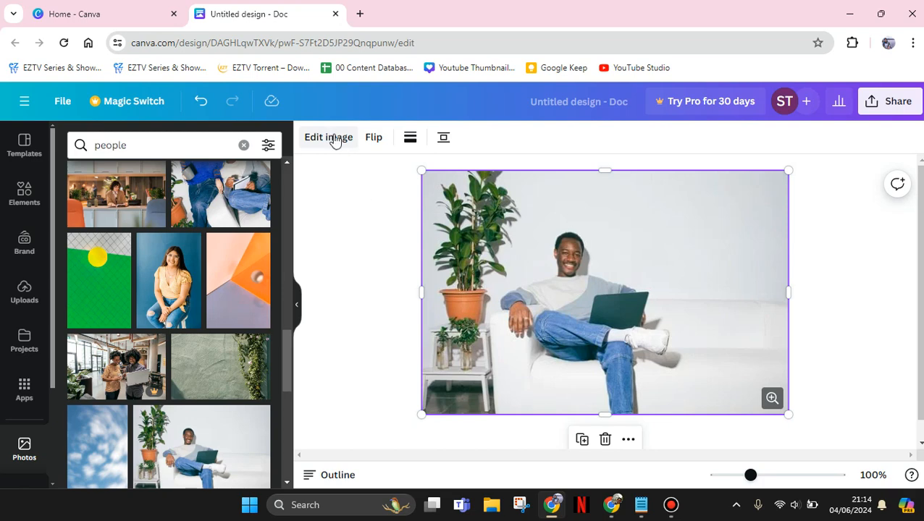
Open the image editing options for the sofa photo and start Magic Edit on it.
{"action": "left_click", "coordinate": [334, 139]}
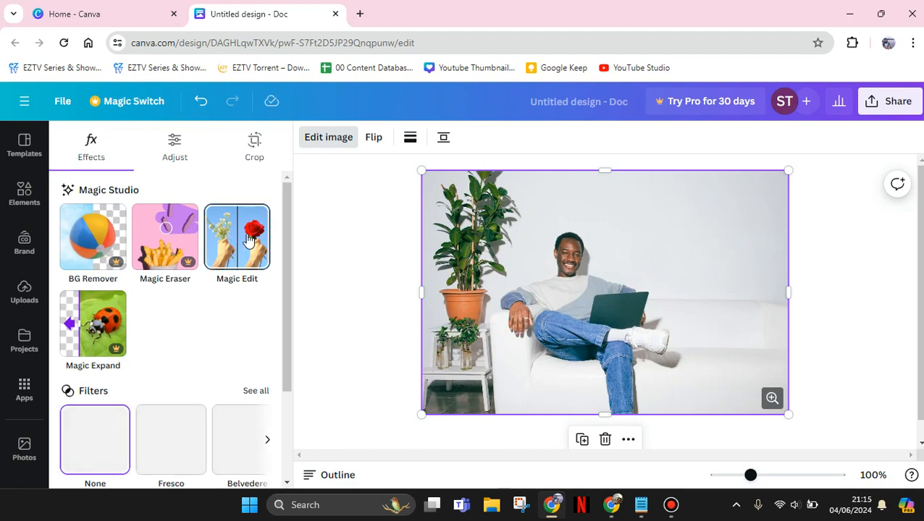
{"action": "left_click", "coordinate": [668, 506]}
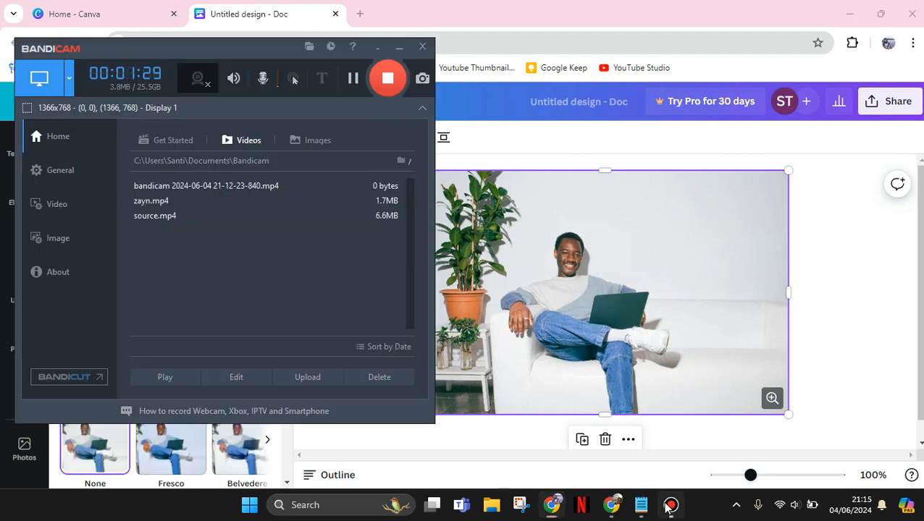
{"action": "left_click", "coordinate": [667, 506]}
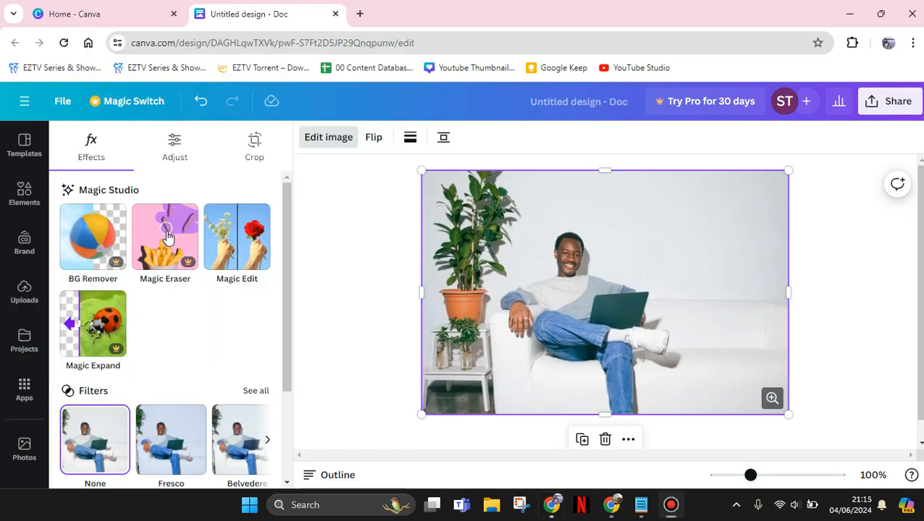
{"action": "left_click", "coordinate": [236, 241]}
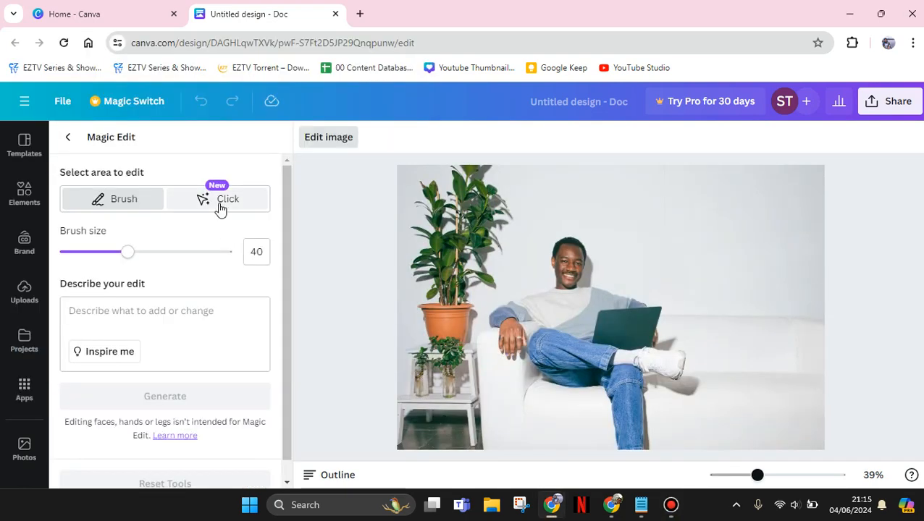
Use Brush as the area selection method for Magic Edit and set the brush size to 16.
{"action": "left_click", "coordinate": [221, 209]}
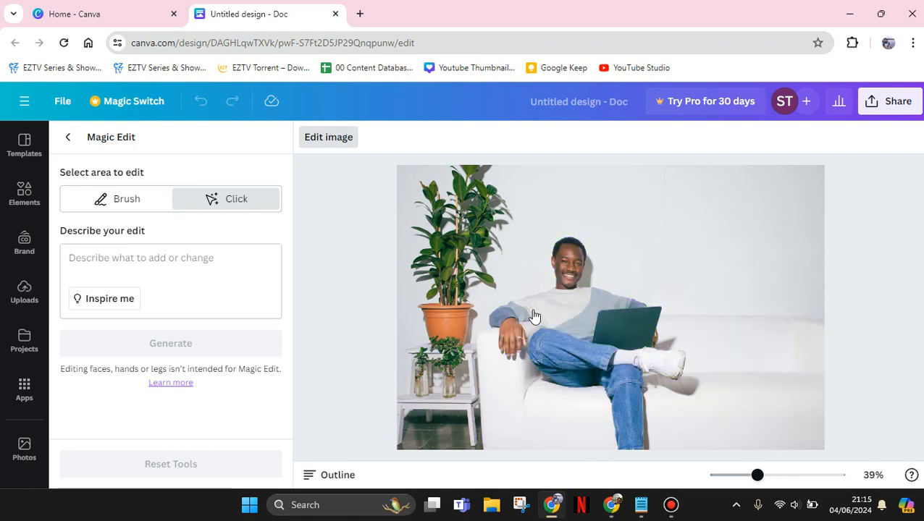
{"action": "left_click", "coordinate": [147, 208]}
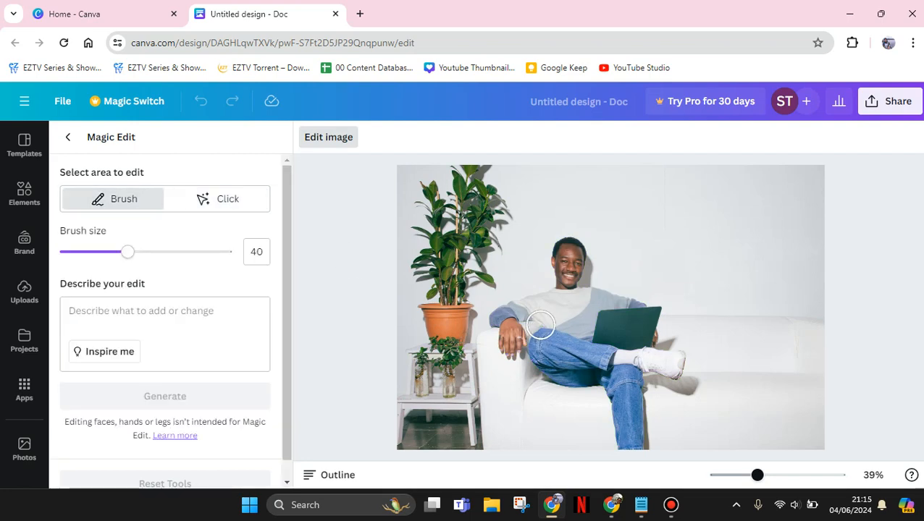
{"action": "mouse_move", "coordinate": [128, 251]}
{"action": "left_mouse_down"}
{"action": "mouse_move", "coordinate": [70, 258]}
{"action": "mouse_move", "coordinate": [86, 258]}
{"action": "left_mouse_up"}
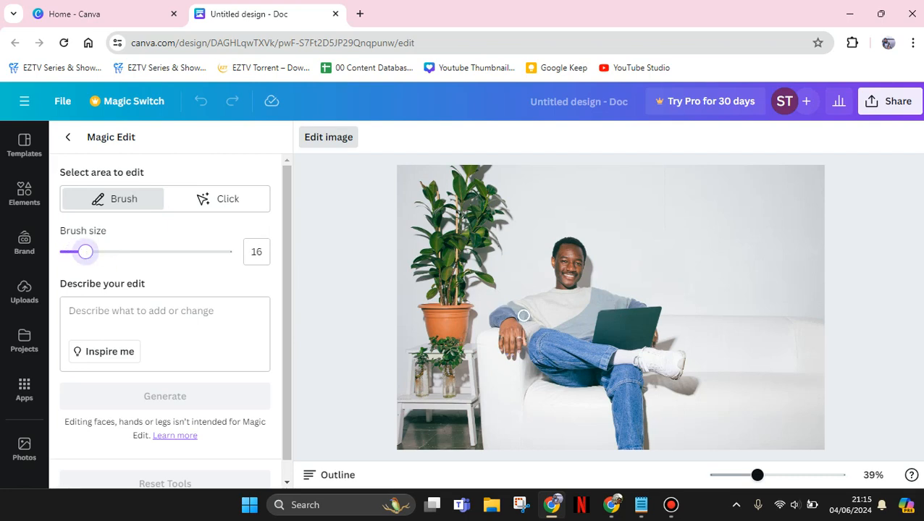
Clear the trial stroke beside the laptop and brush over the man's entire sweater as the area to edit.
{"action": "left_click_drag", "start_coordinate": [652, 330], "coordinate": [661, 330]}
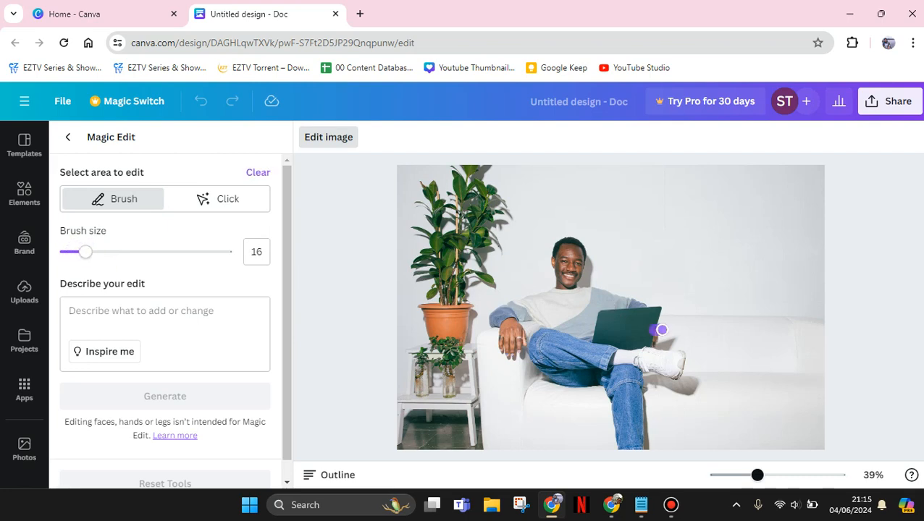
{"action": "left_click", "coordinate": [265, 173]}
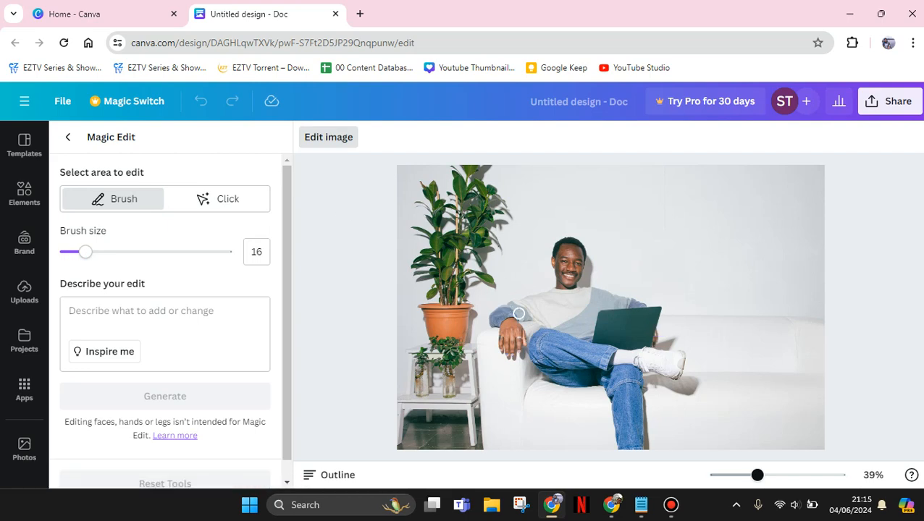
{"action": "left_click_drag", "start_coordinate": [531, 314], "coordinate": [618, 307]}
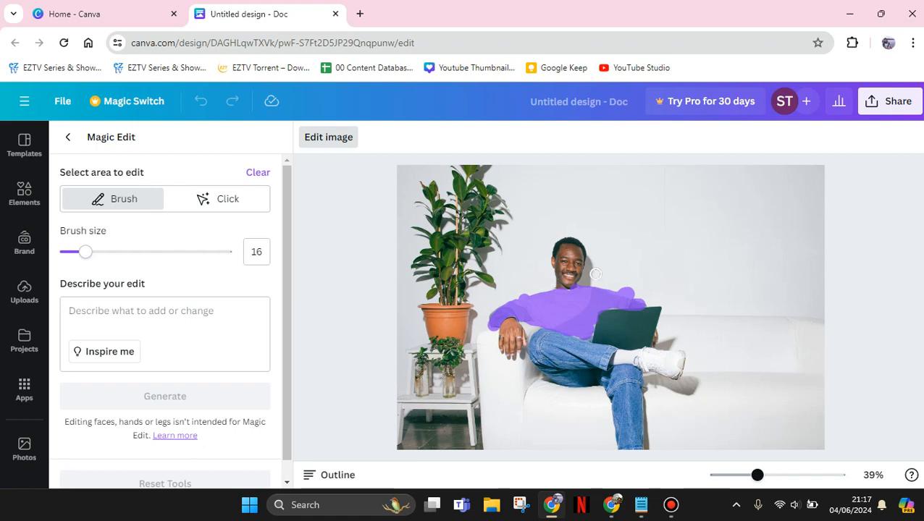
Describe the edit as "Football jersey" and generate the replacement for the brushed sweater.
{"action": "left_click", "coordinate": [138, 310]}
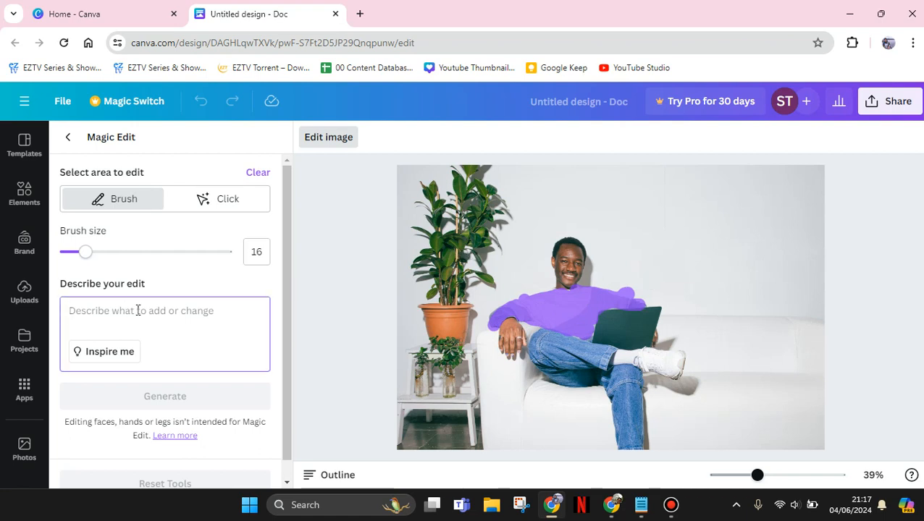
{"action": "type", "text": "Football"}
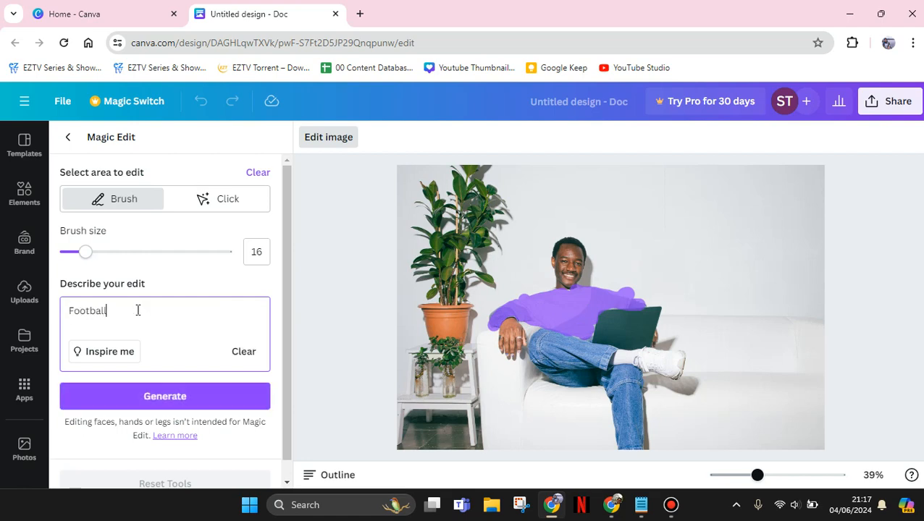
{"action": "type", "text": " jersey"}
{"action": "left_click", "coordinate": [140, 395]}
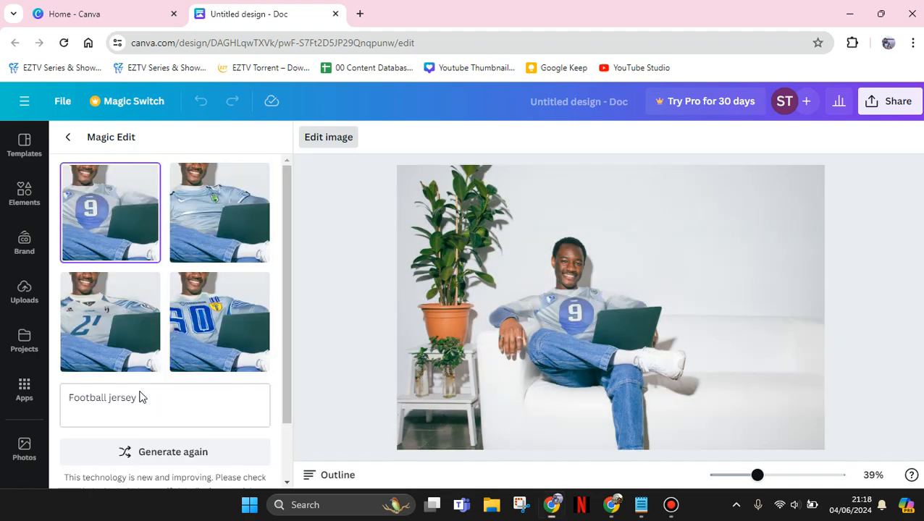
Preview the generated jersey variants on the photo and select the one with large blue digits and a yellow badge.
{"action": "left_click", "coordinate": [214, 221]}
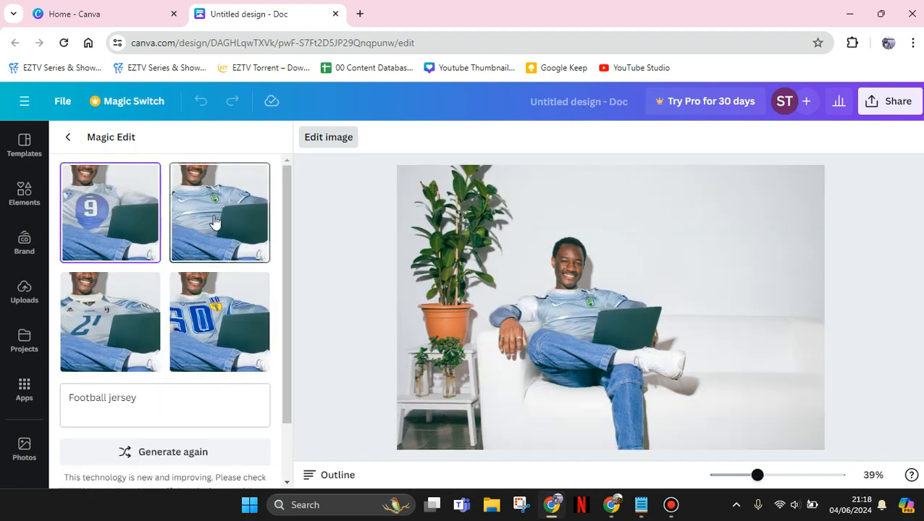
{"action": "left_click", "coordinate": [143, 314]}
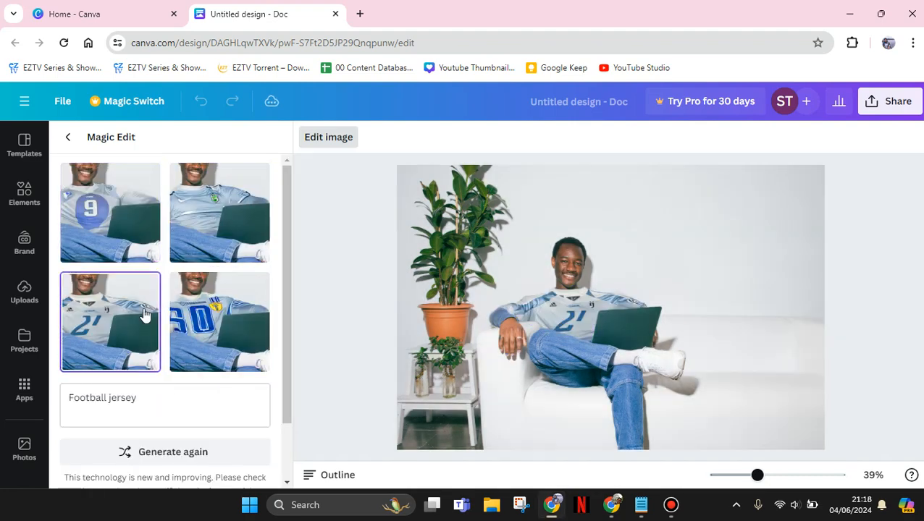
{"action": "left_click", "coordinate": [206, 326]}
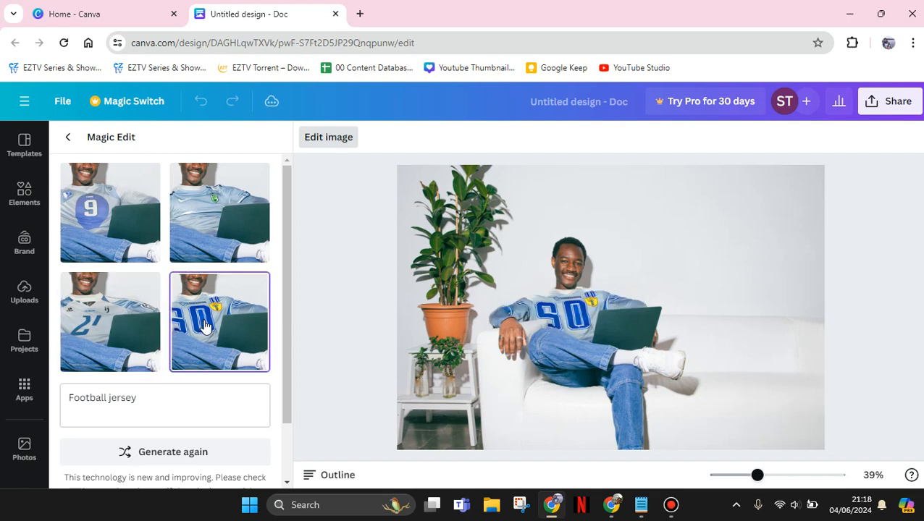
Compare the other football jersey variants on the photo, ending on the light blue one with the small green crest.
{"action": "left_click", "coordinate": [113, 315]}
{"action": "left_click", "coordinate": [114, 238]}
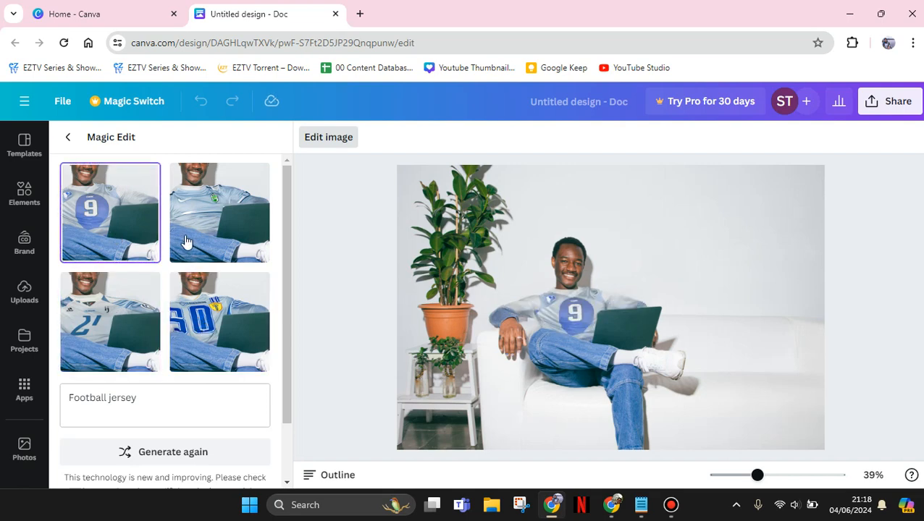
{"action": "left_click", "coordinate": [185, 241]}
Replace the edit description with "Police Uniform" and generate new variants for the brushed clothing area.
{"action": "left_click_drag", "start_coordinate": [148, 397], "coordinate": [48, 413]}
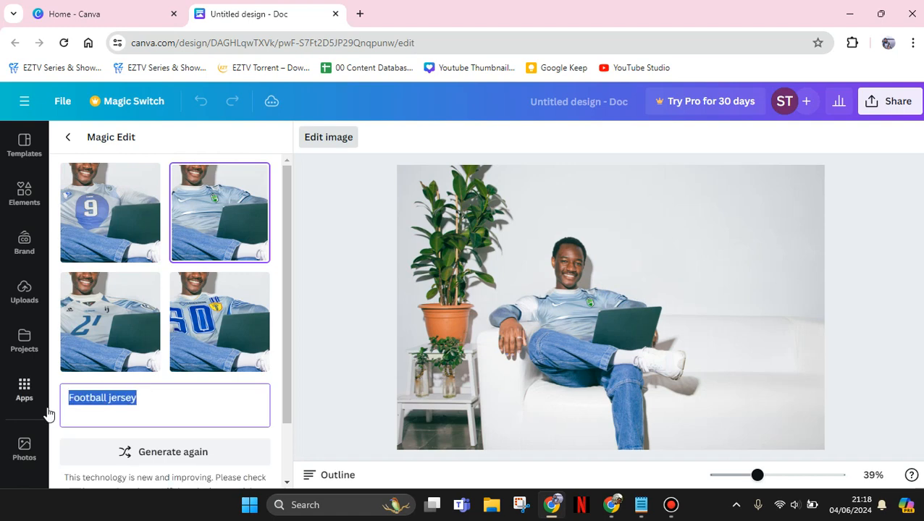
{"action": "key", "text": "BackSpace"}
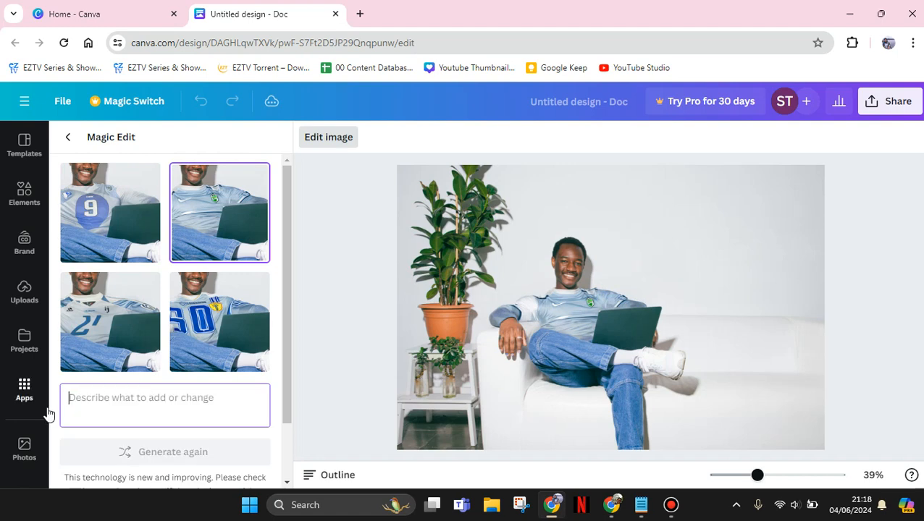
{"action": "type", "text": "Police Uniform"}
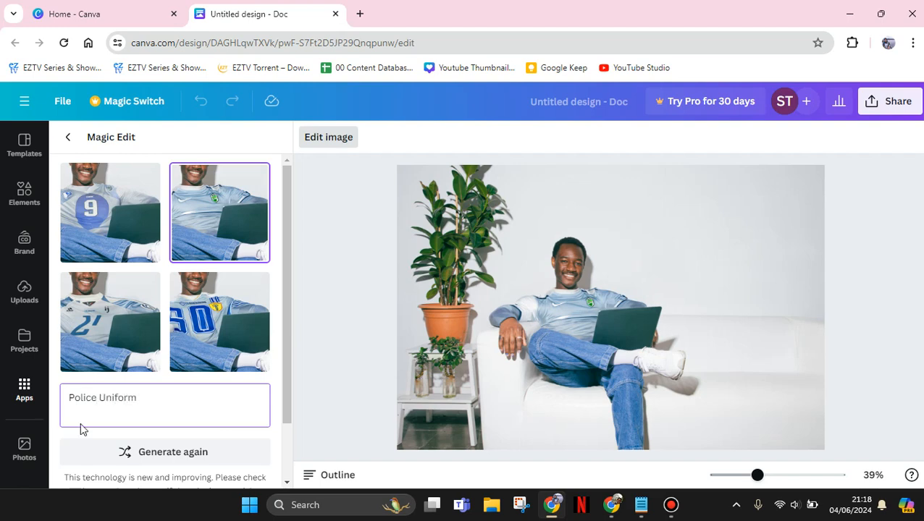
{"action": "left_click", "coordinate": [165, 454]}
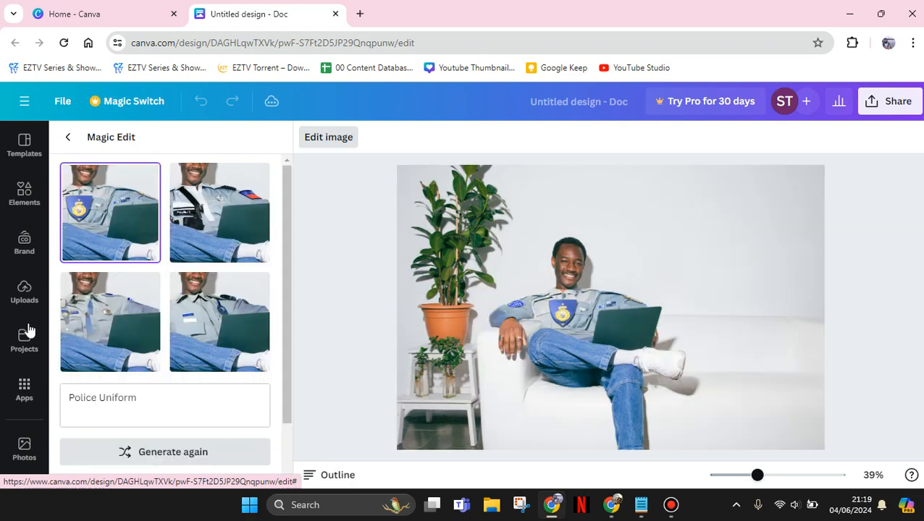
Preview the generated police uniform variants on the photo and select the grey shirt with the blue tie.
{"action": "left_click", "coordinate": [89, 317]}
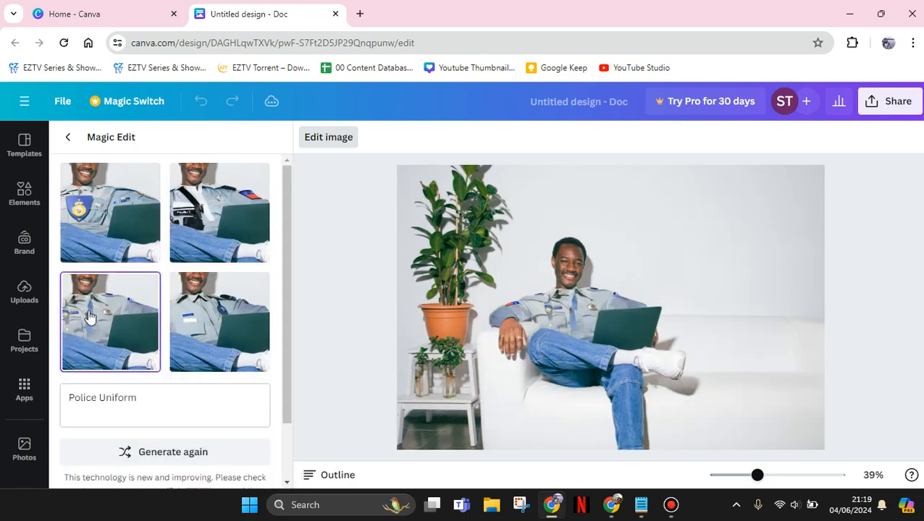
{"action": "left_click", "coordinate": [182, 319]}
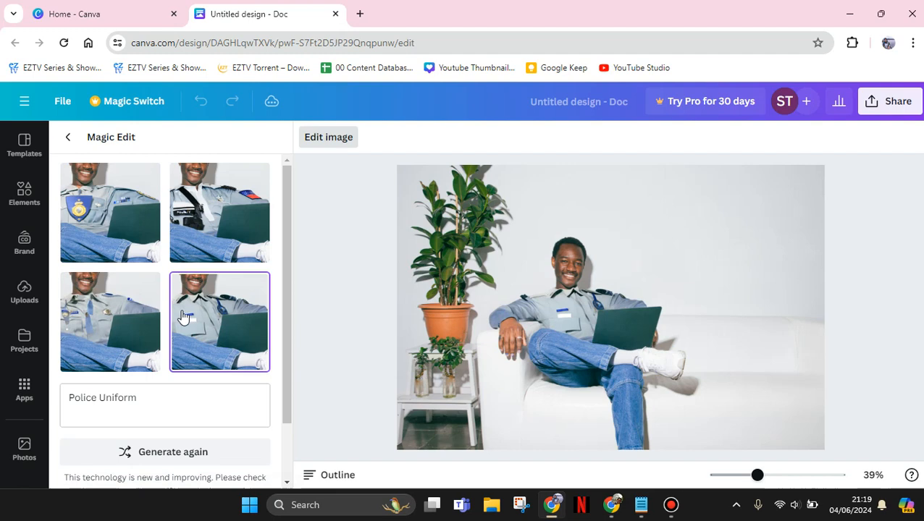
{"action": "left_click", "coordinate": [206, 203]}
{"action": "left_click", "coordinate": [141, 297]}
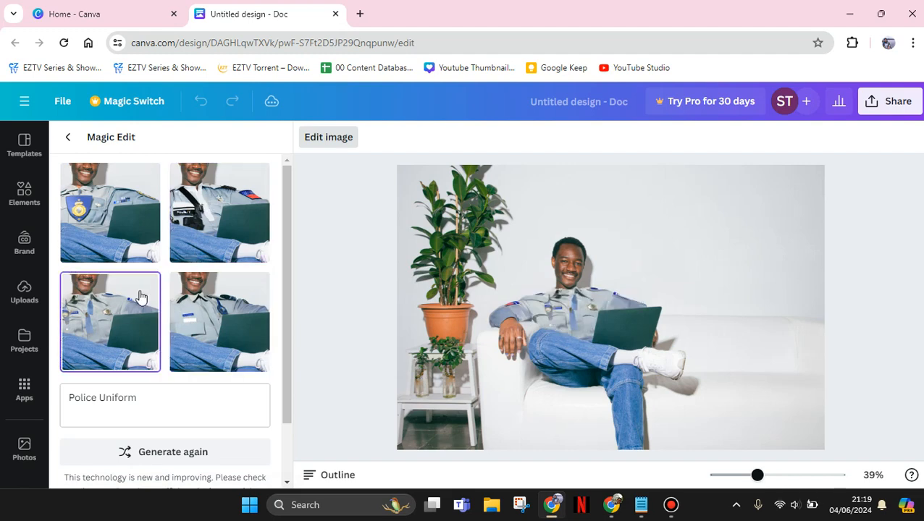
{"action": "left_click", "coordinate": [140, 216]}
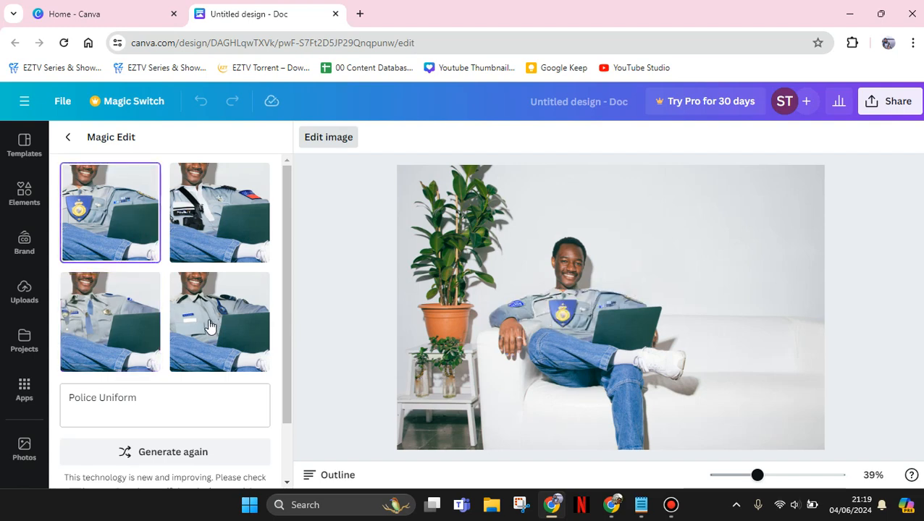
{"action": "left_click", "coordinate": [210, 326]}
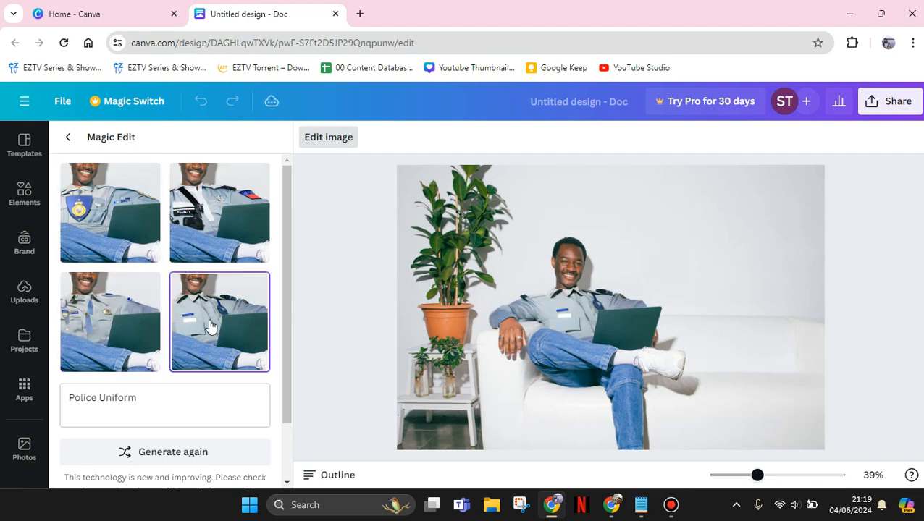
{"action": "left_click", "coordinate": [145, 339]}
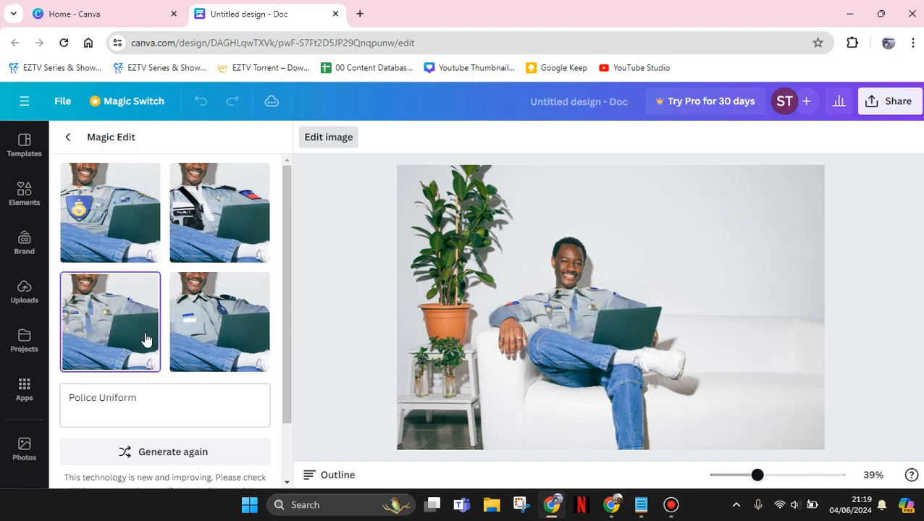